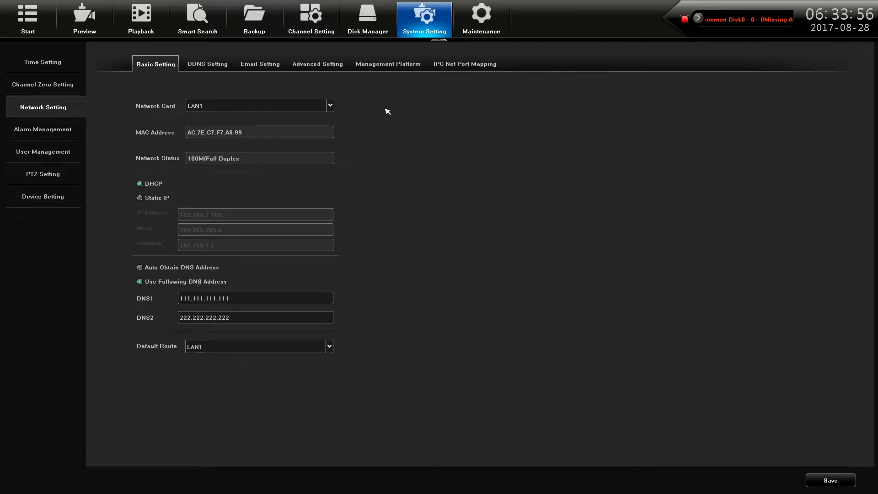
Step: Switch the Network Card between LAN1 and LAN2, ending on LAN2's static settings (28.5.6.50, gateway 28.5.6.15)
click(249, 110)
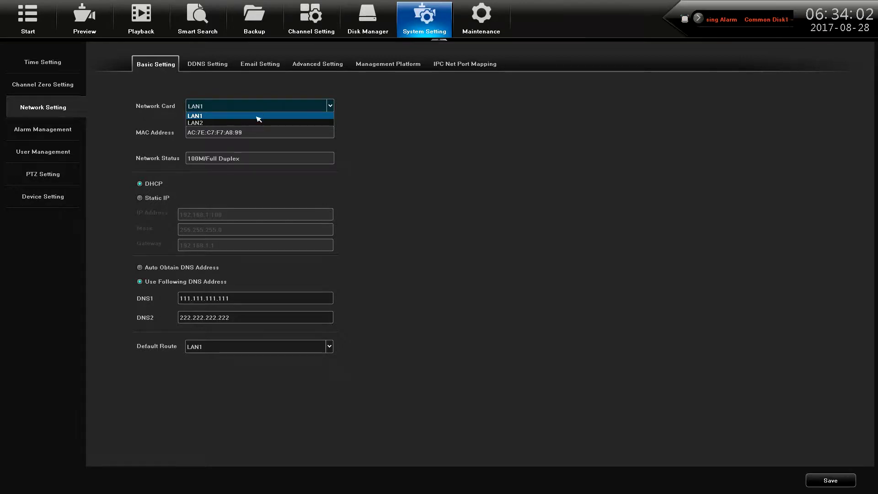
click(258, 116)
click(220, 109)
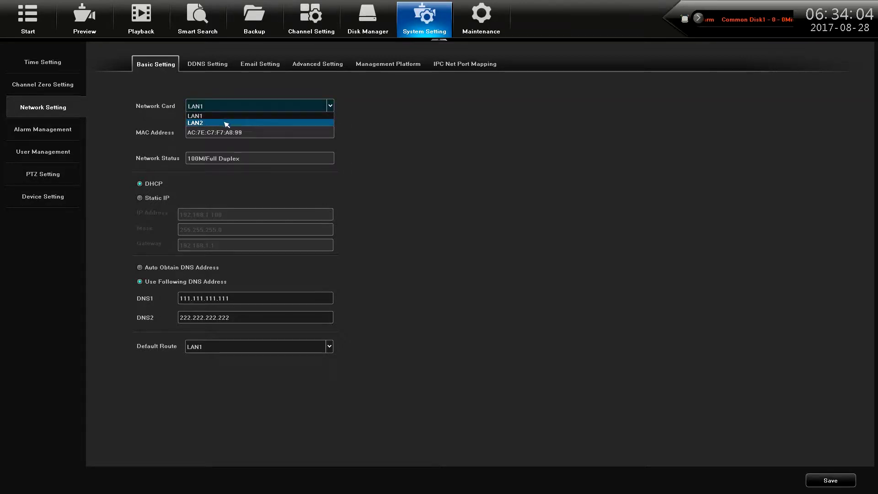
click(226, 122)
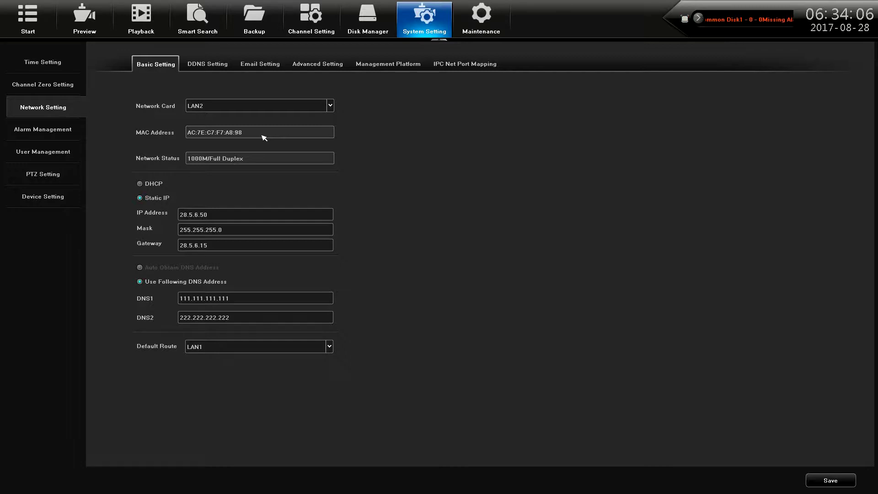
click(246, 110)
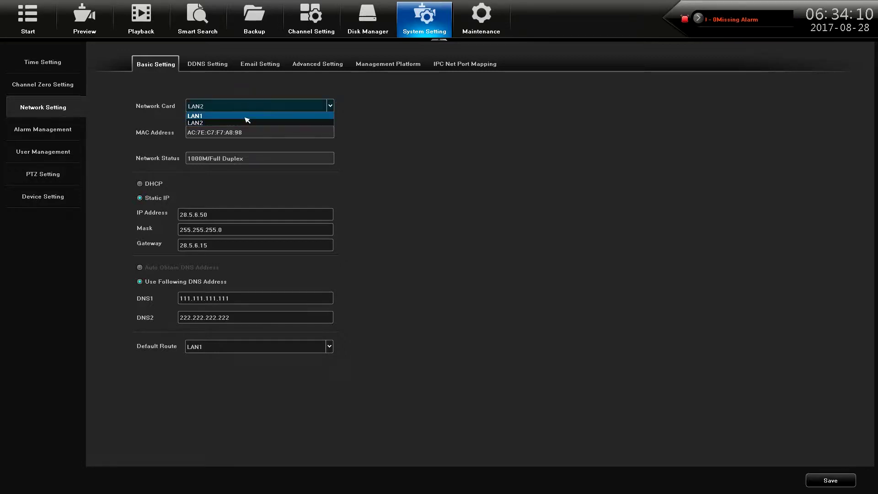
click(236, 115)
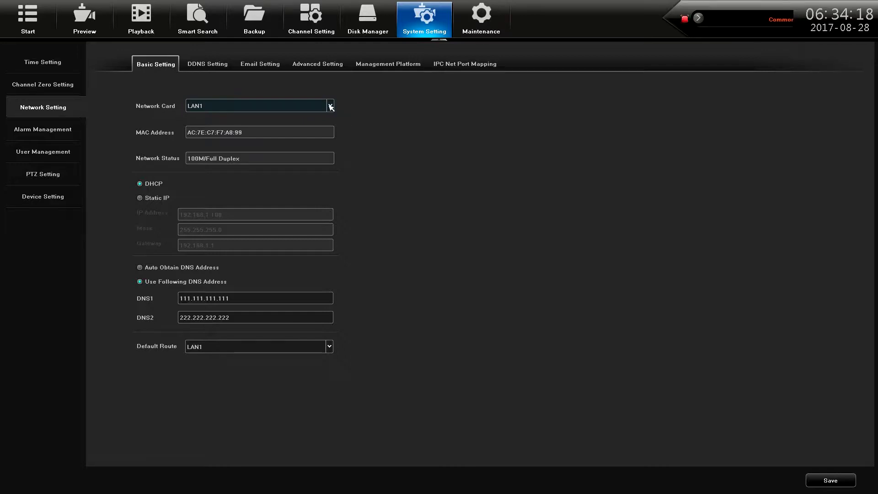
click(330, 107)
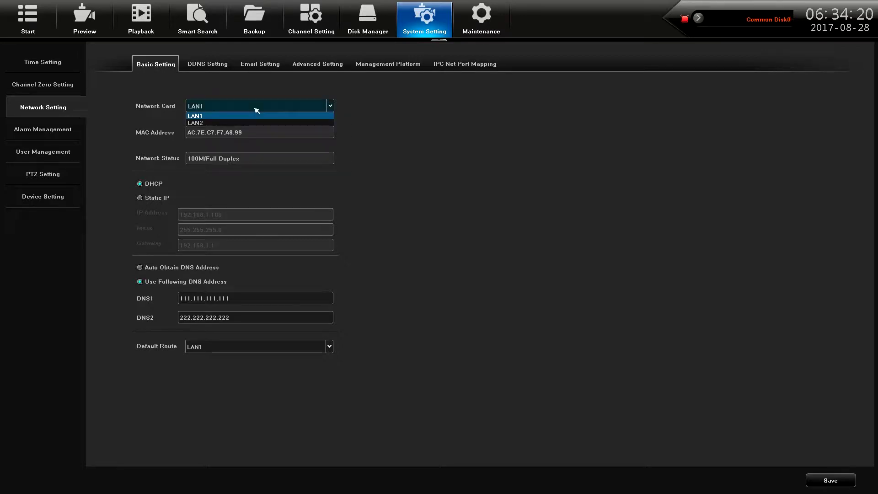
click(256, 110)
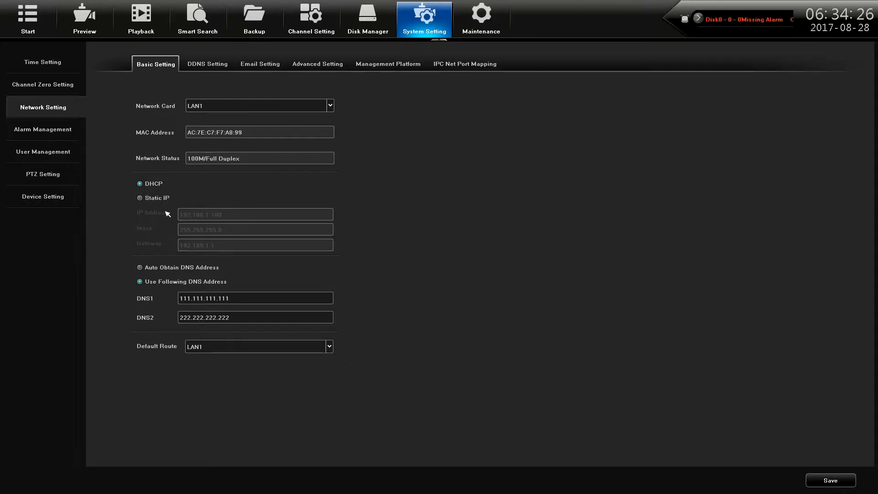
click(258, 109)
click(259, 122)
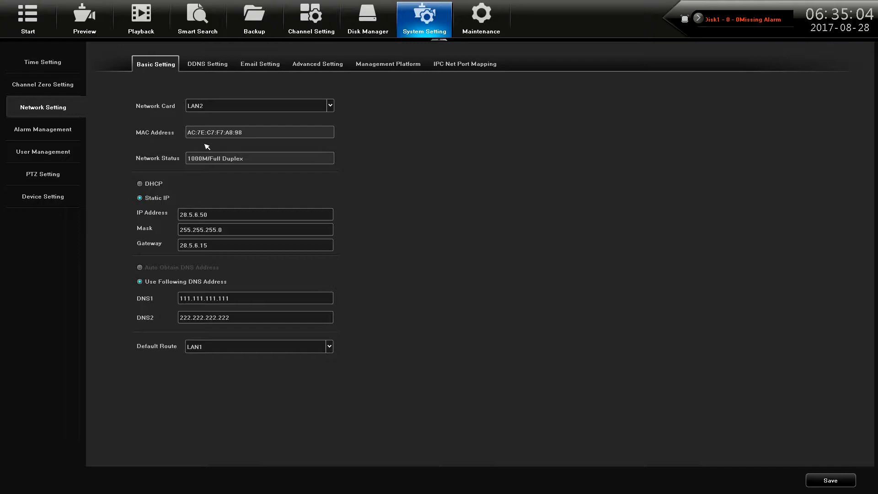
click(214, 219)
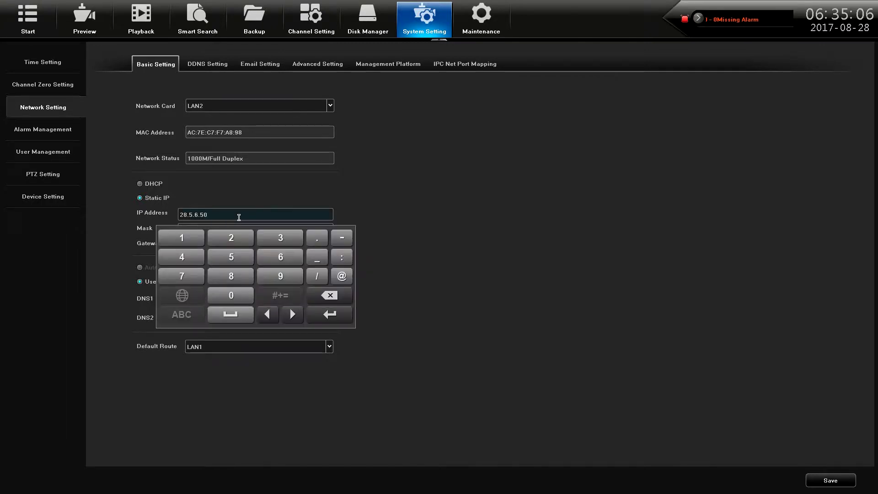
click(273, 195)
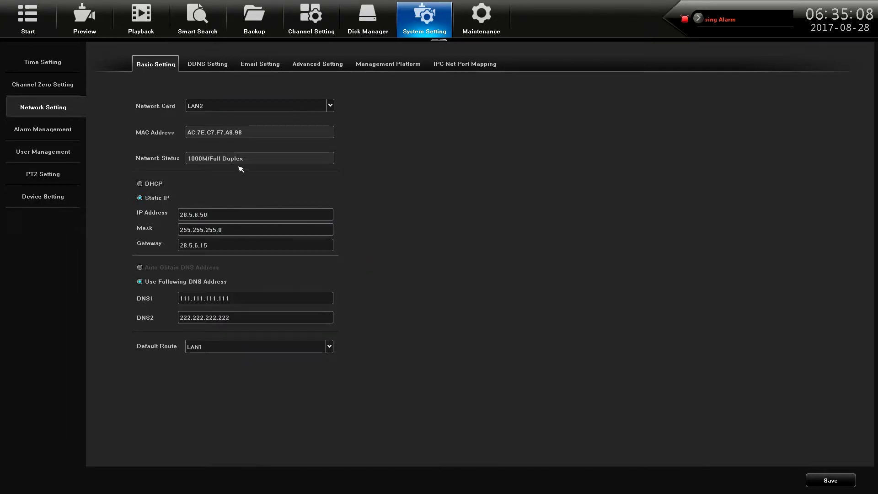
click(262, 106)
click(262, 121)
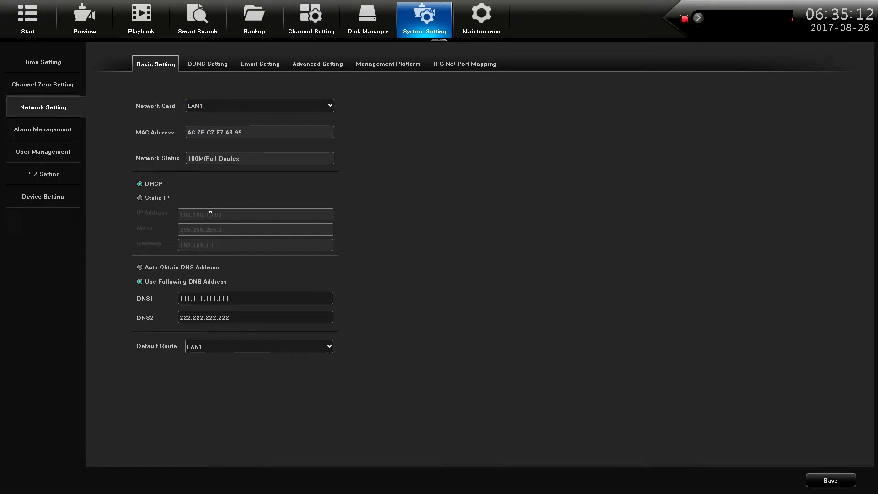
click(247, 106)
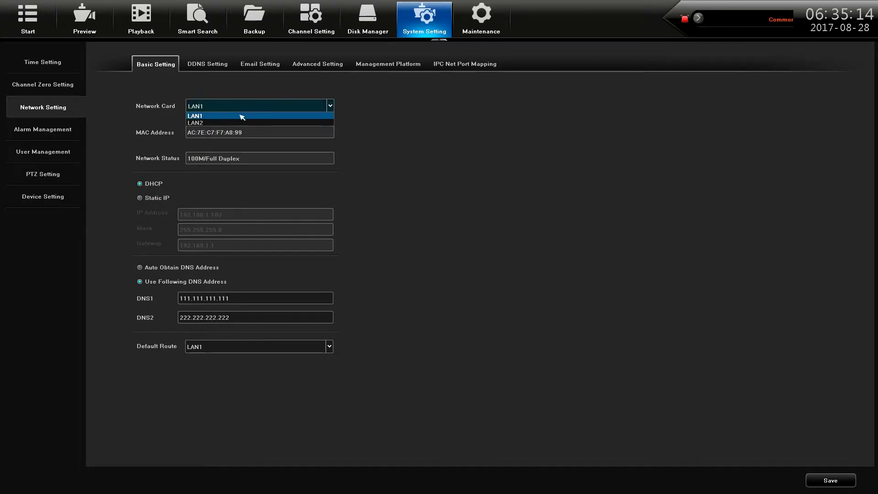
click(243, 122)
click(214, 215)
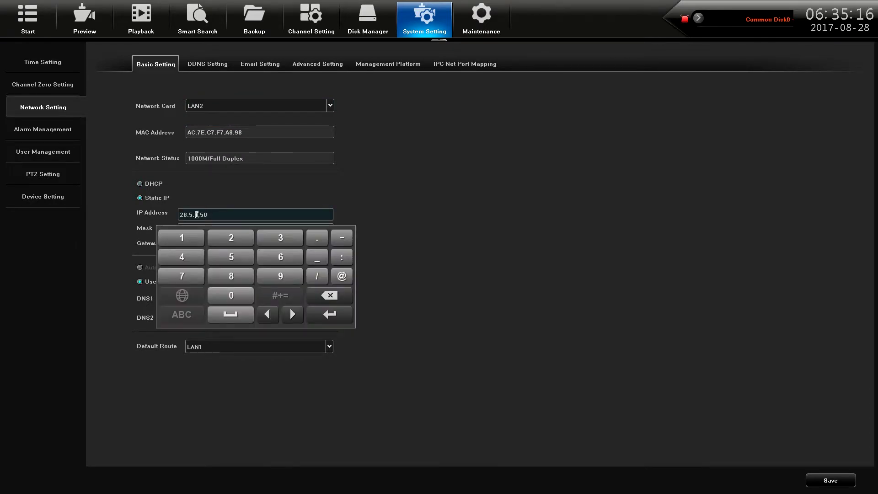
click(338, 196)
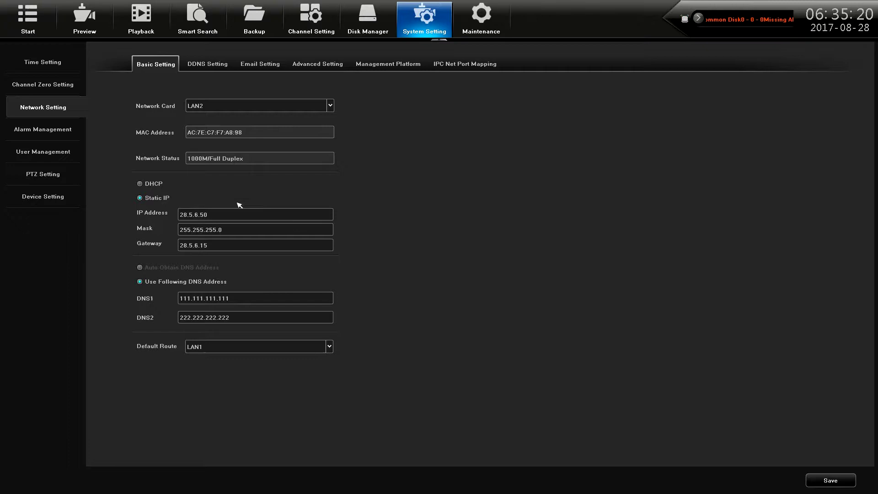
Step: Search for cameras on the Channel Connecting page to find 192.168.1.101 and 28.5.6.51
click(311, 18)
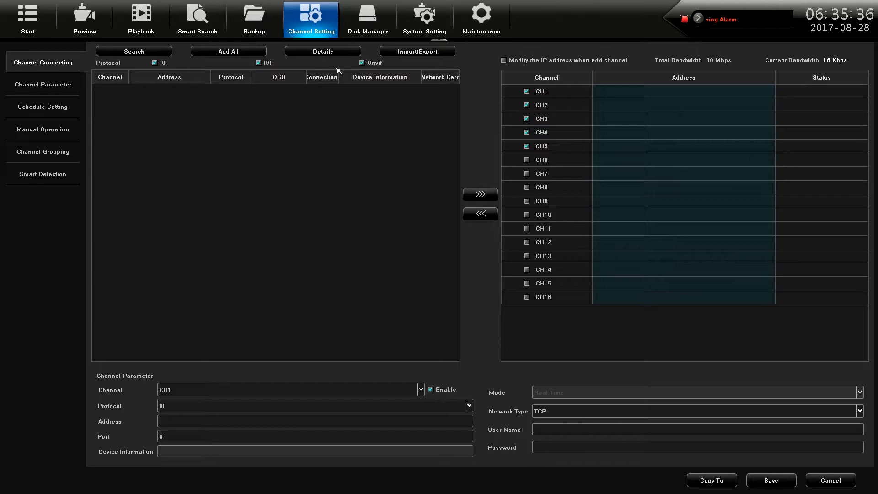
click(157, 51)
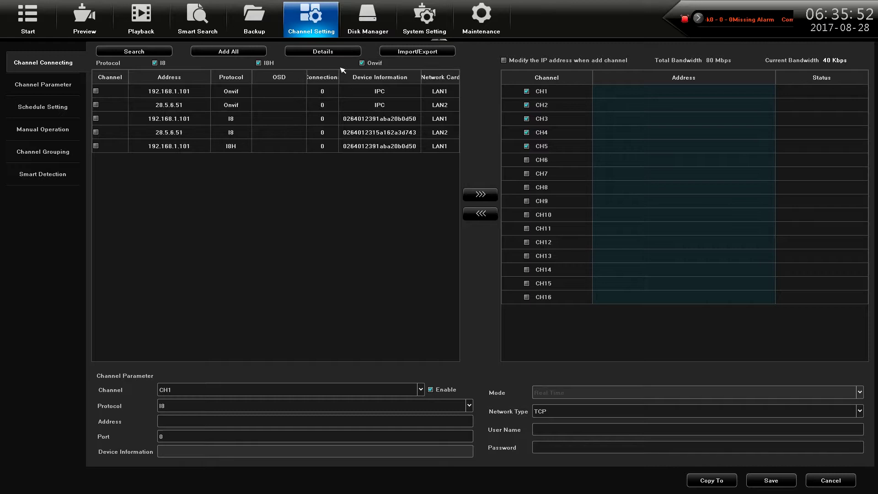
Step: Untick Onvif and I8H to leave only I8, then select cameras 192.168.1.101 and 28.5.6.51
click(362, 63)
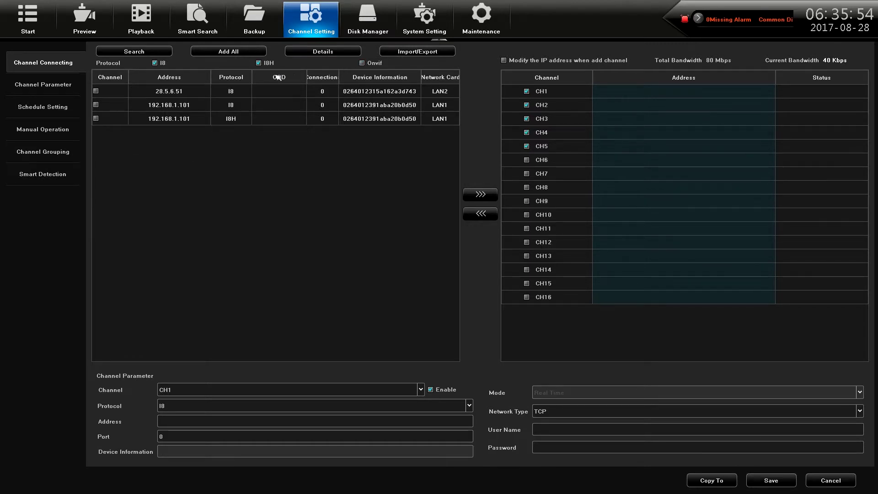
click(265, 64)
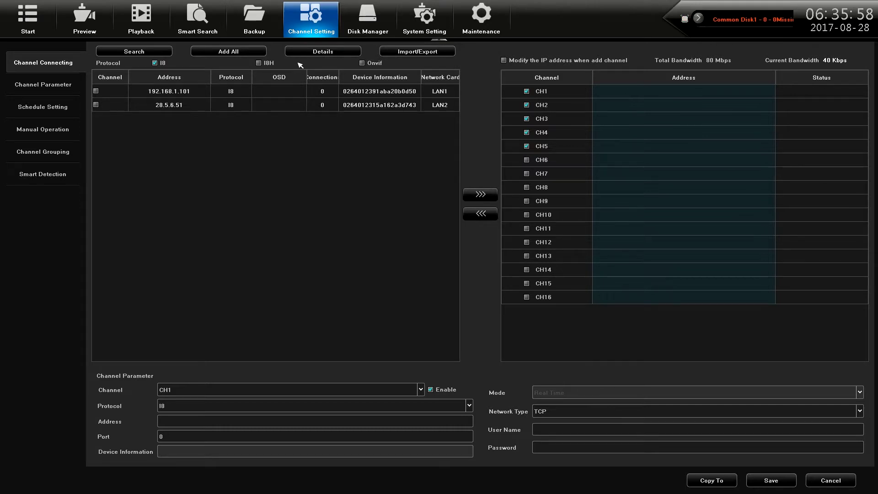
click(270, 64)
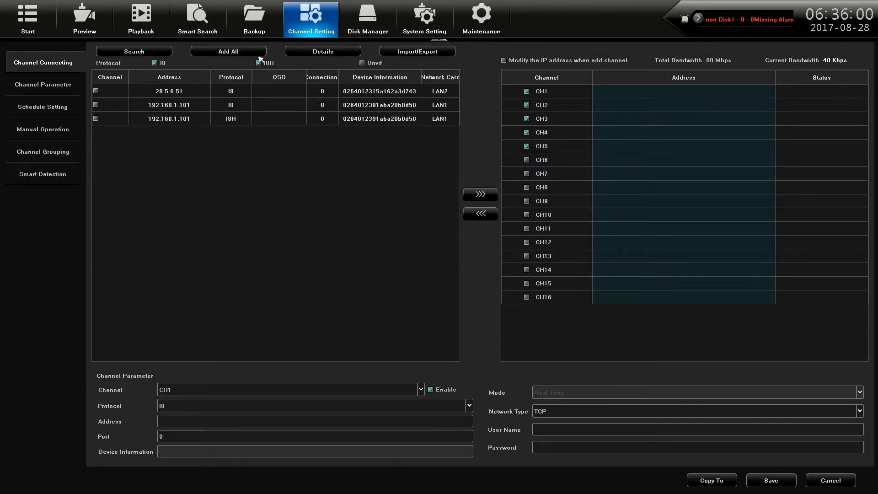
click(259, 59)
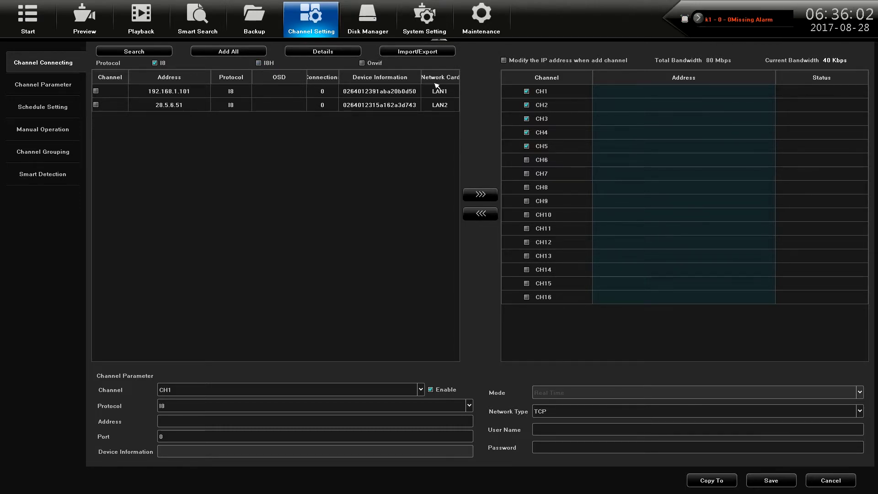
click(440, 94)
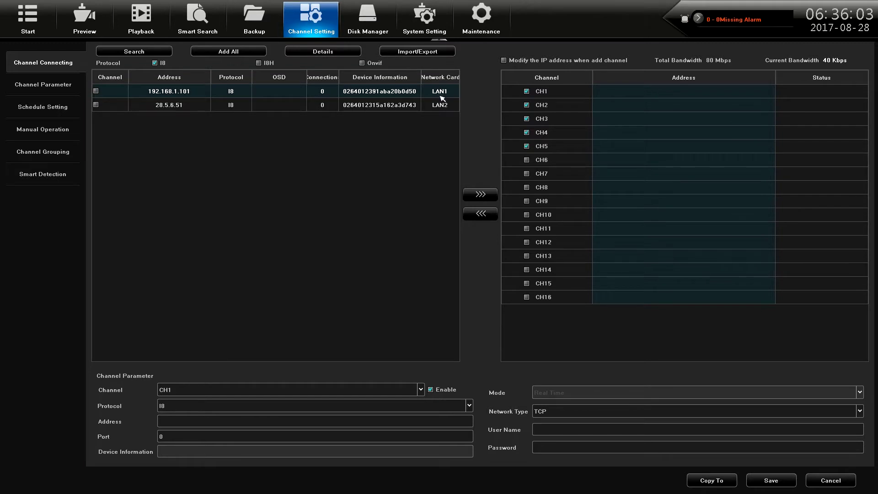
click(263, 105)
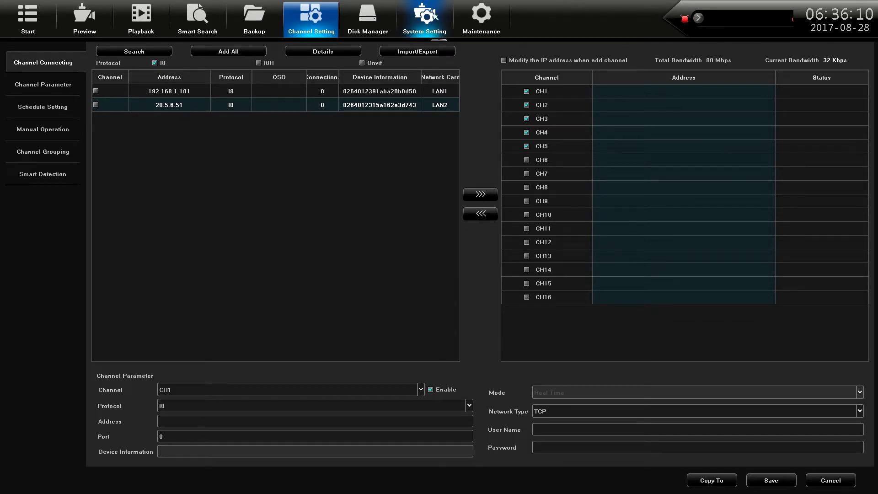
Step: Return to the system's Network Setting and show LAN2's settings
click(434, 16)
click(54, 107)
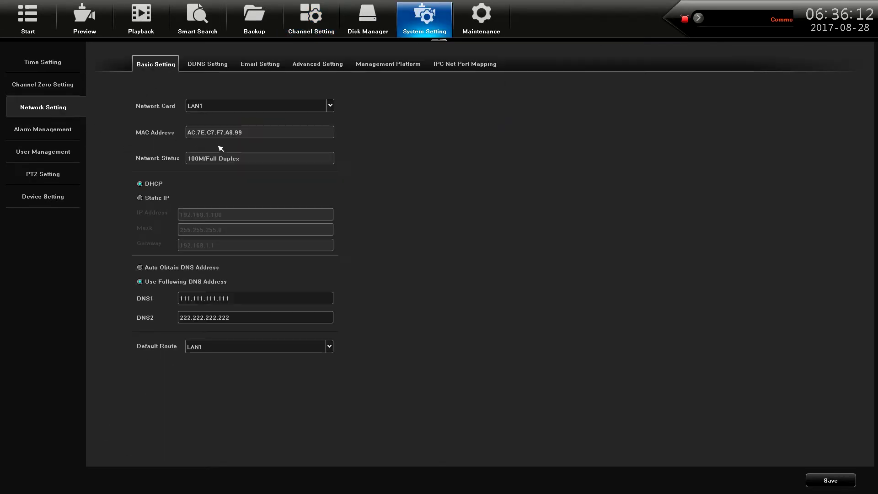
click(273, 105)
click(254, 121)
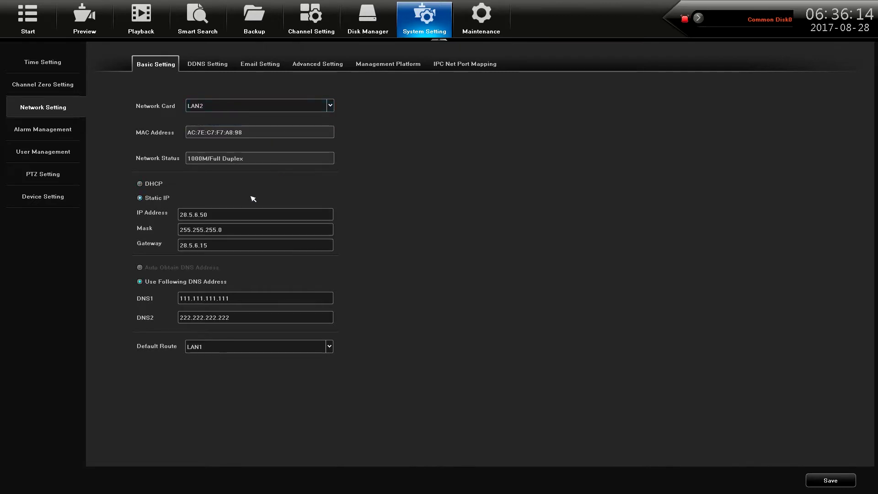
Step: Replace LAN2's IP address with 192.168.2.100 using the on-screen keypad
click(218, 213)
click(324, 298)
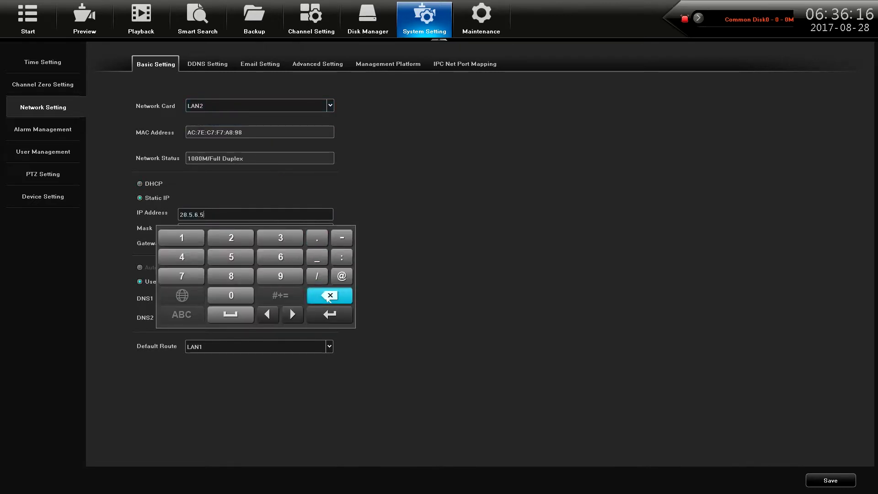
click(322, 299)
click(321, 300)
click(320, 300)
click(319, 300)
click(318, 300)
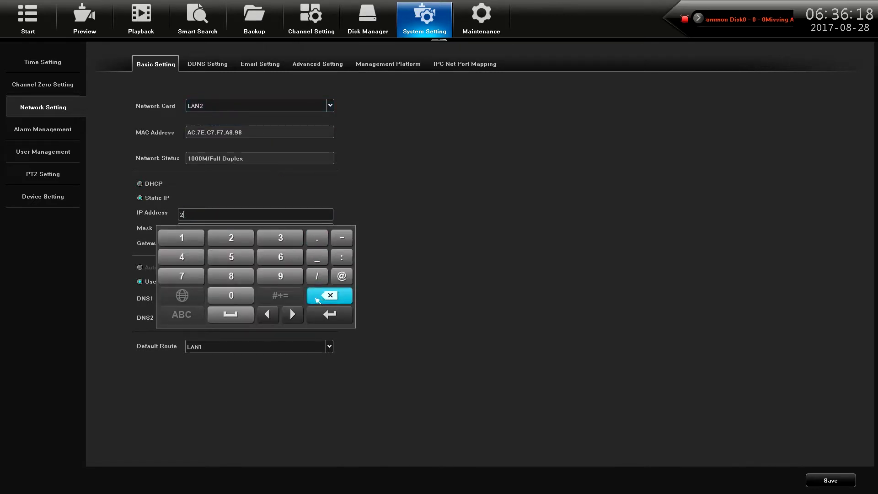
click(318, 301)
click(182, 237)
click(268, 276)
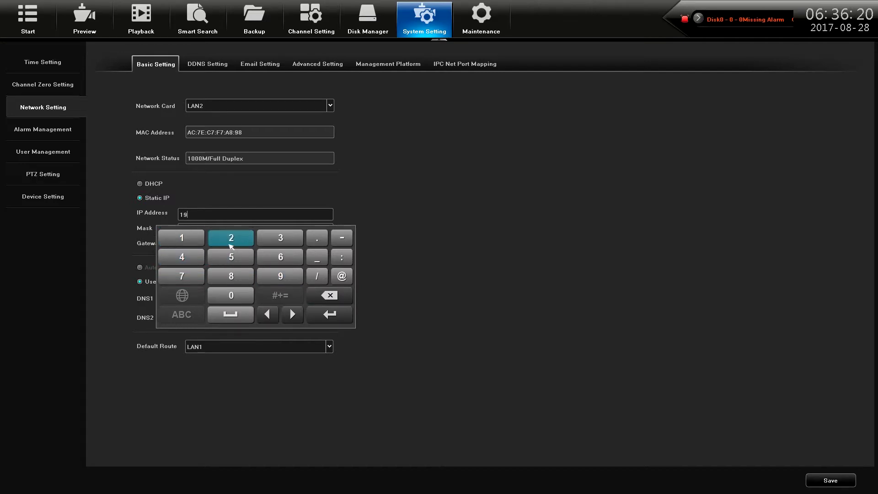
click(231, 238)
click(317, 237)
click(183, 239)
click(280, 256)
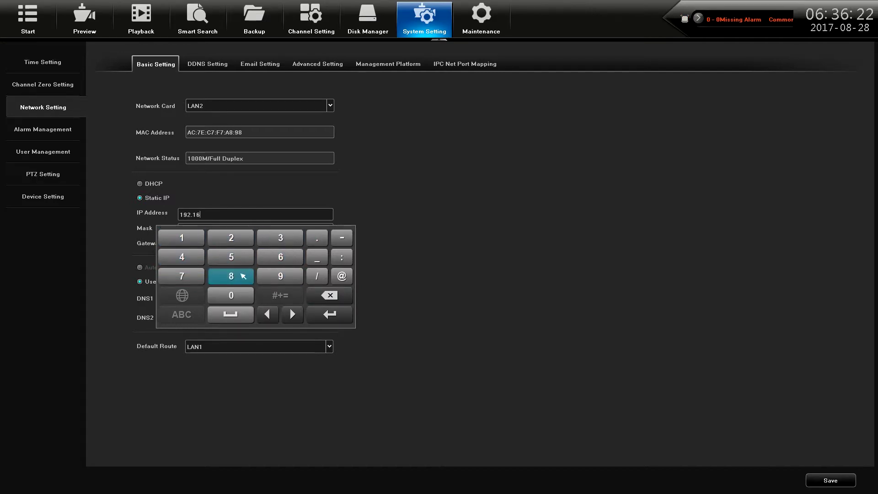
click(243, 276)
click(317, 237)
click(231, 238)
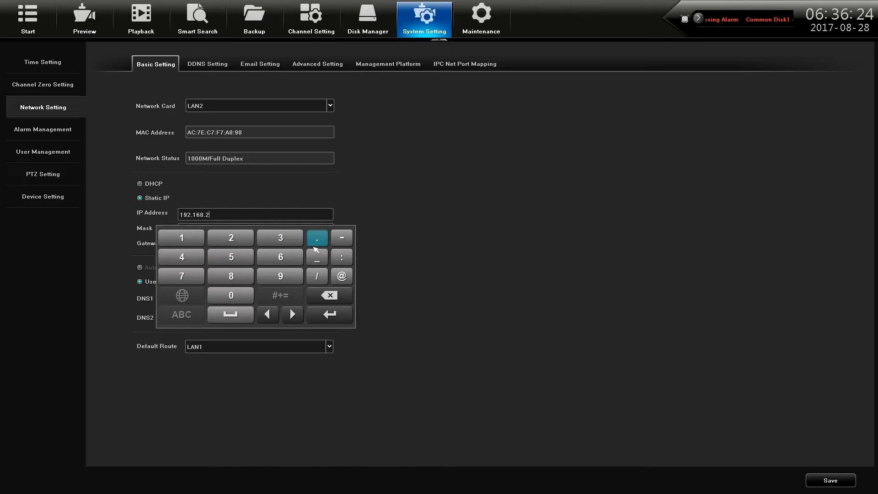
click(317, 237)
click(181, 238)
click(231, 295)
click(231, 295)
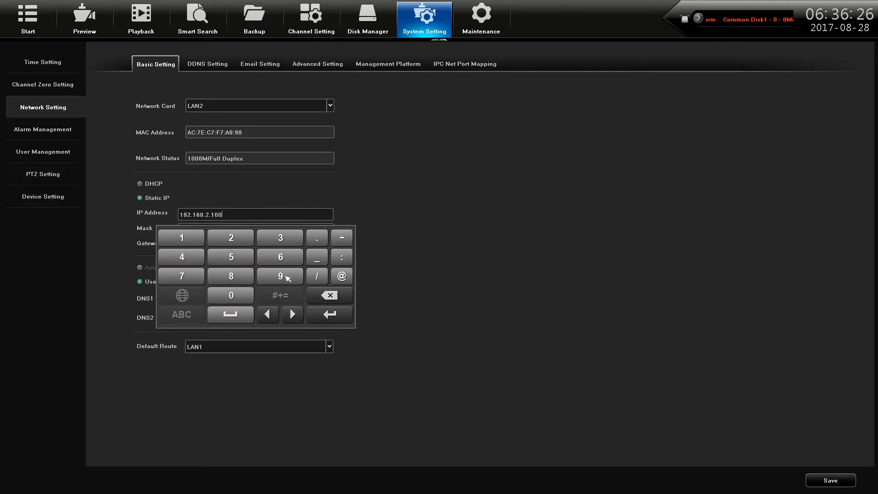
click(352, 213)
Step: Set LAN2's gateway to 192.168.2.1 and save the network settings
click(226, 250)
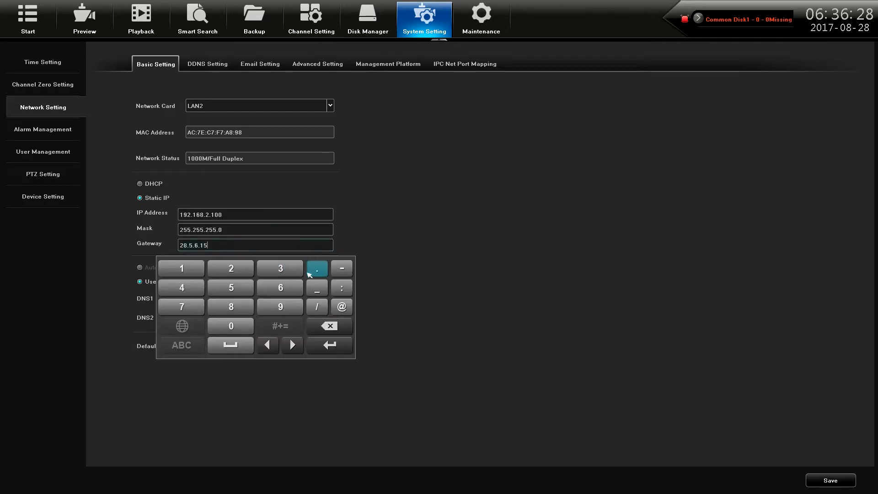
click(340, 325)
click(339, 325)
click(339, 324)
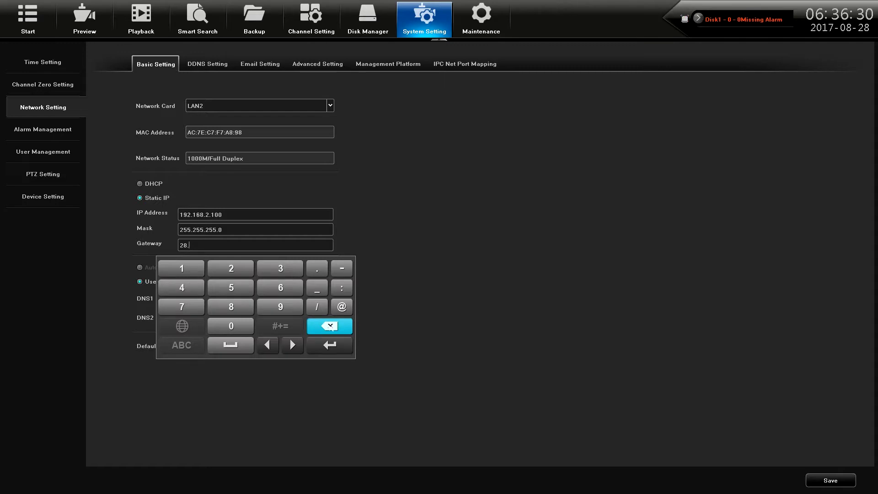
click(329, 326)
click(329, 326)
click(329, 326)
click(181, 269)
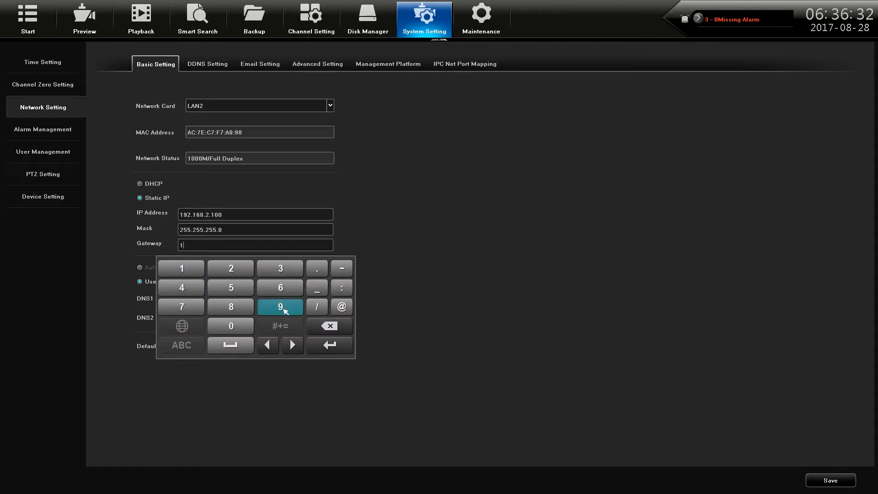
click(280, 307)
click(231, 268)
click(317, 269)
click(181, 268)
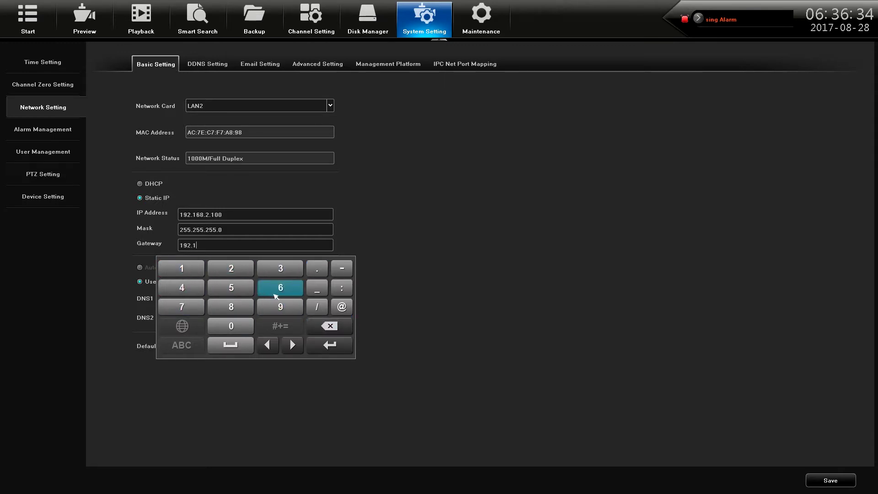
click(276, 295)
click(231, 306)
click(317, 269)
click(228, 274)
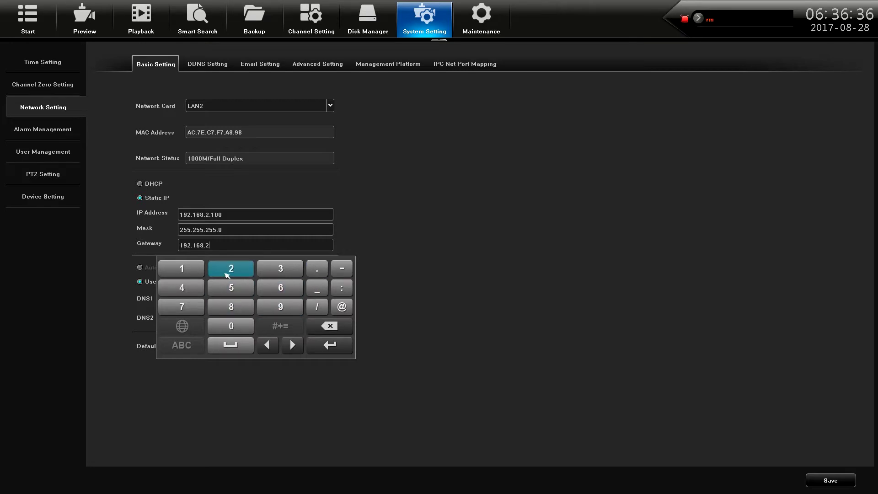
click(316, 268)
click(182, 268)
click(376, 209)
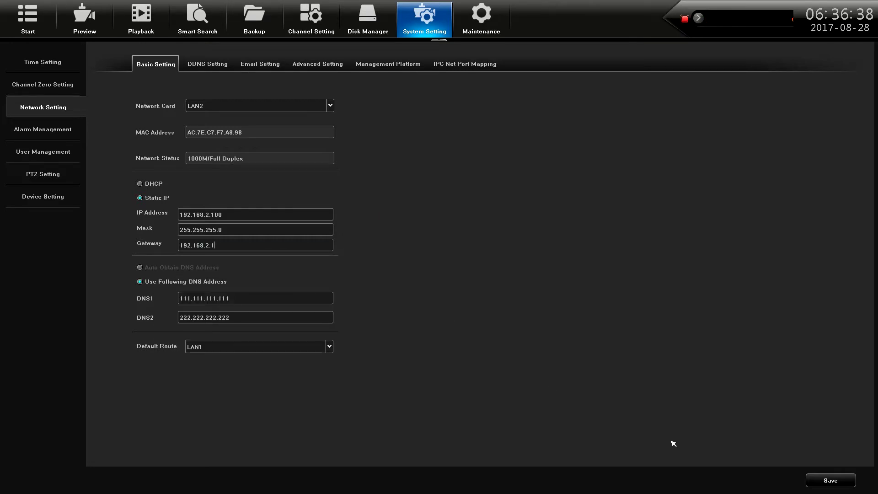
click(830, 480)
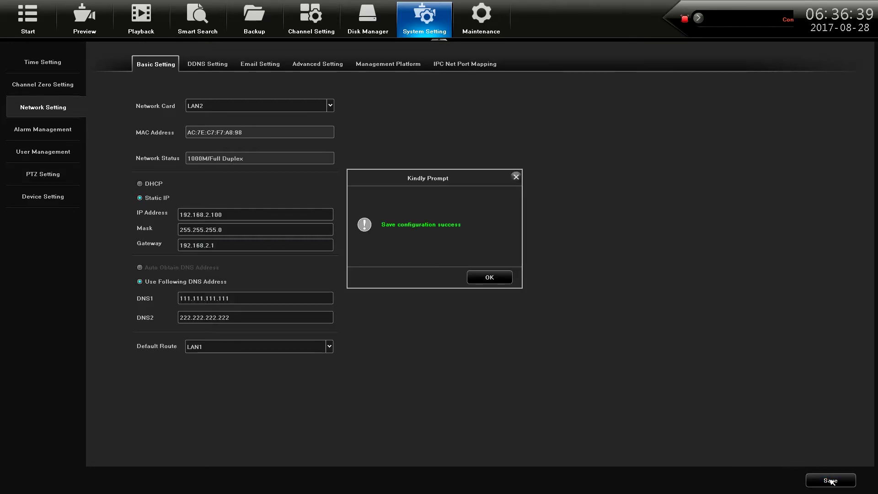
click(489, 283)
Step: Search again, select the LAN1 and LAN2 cameras, enable IP modification on add, and Add All
click(311, 21)
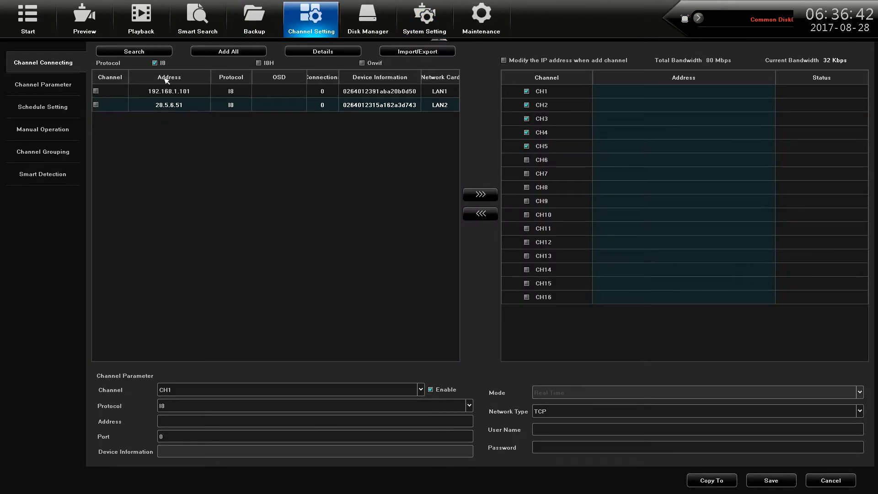
click(165, 52)
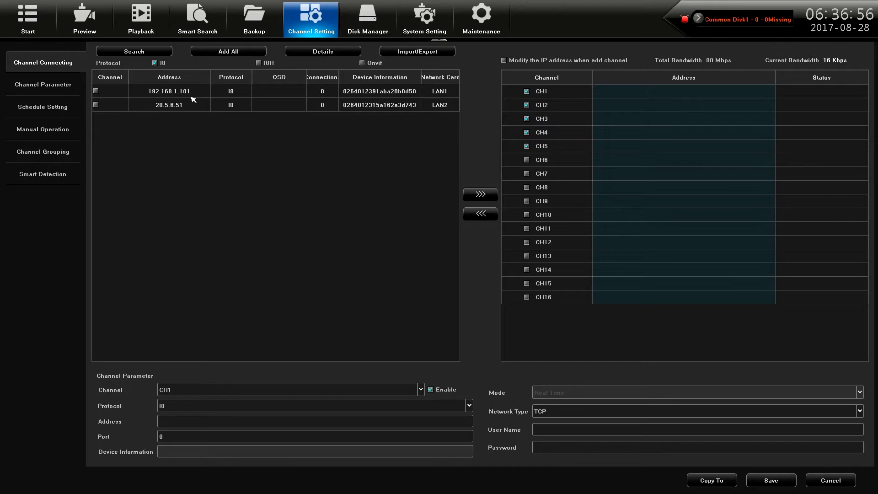
click(175, 108)
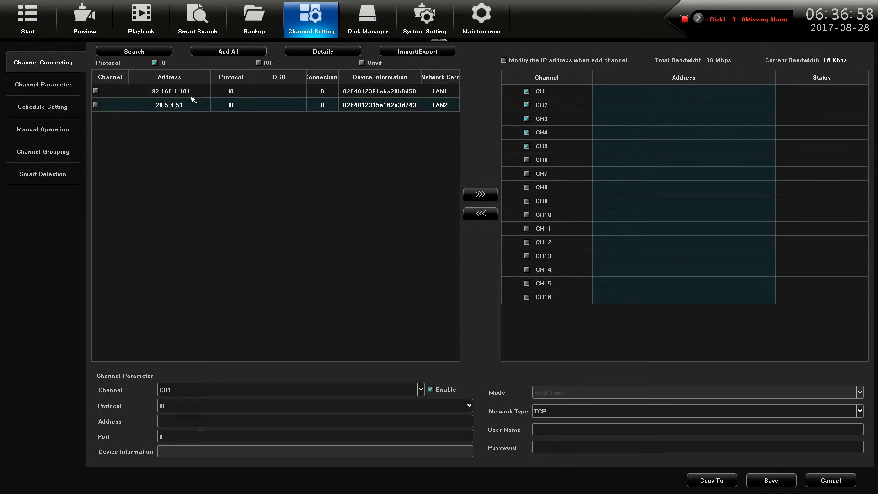
click(190, 93)
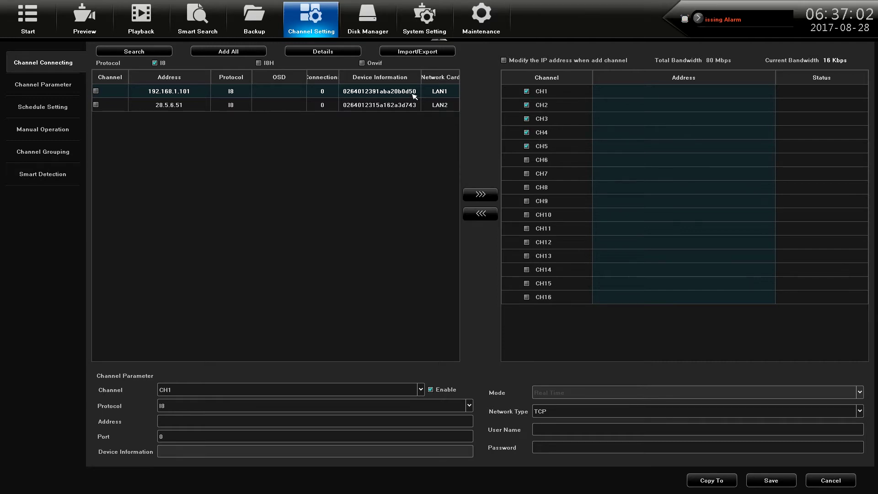
click(504, 61)
click(243, 51)
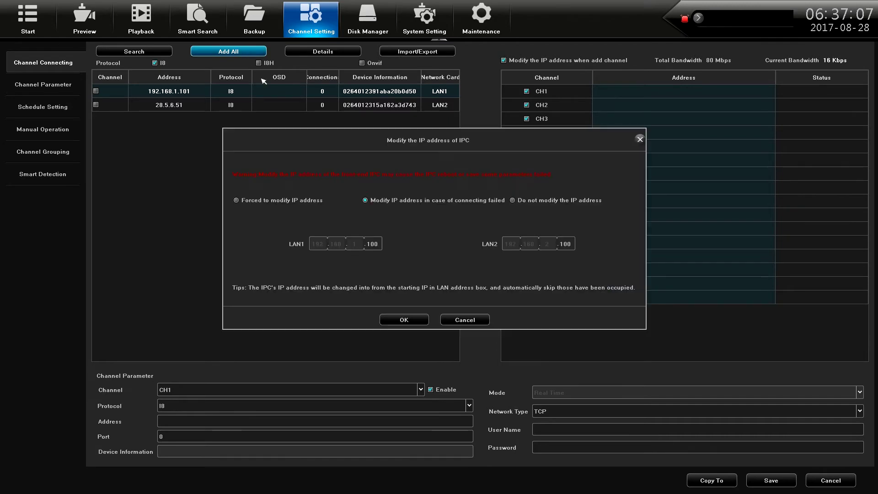
Step: Force the cameras onto 192.168.1.101 and 192.168.2.101 as CH1 and CH2, then view live Preview
click(250, 202)
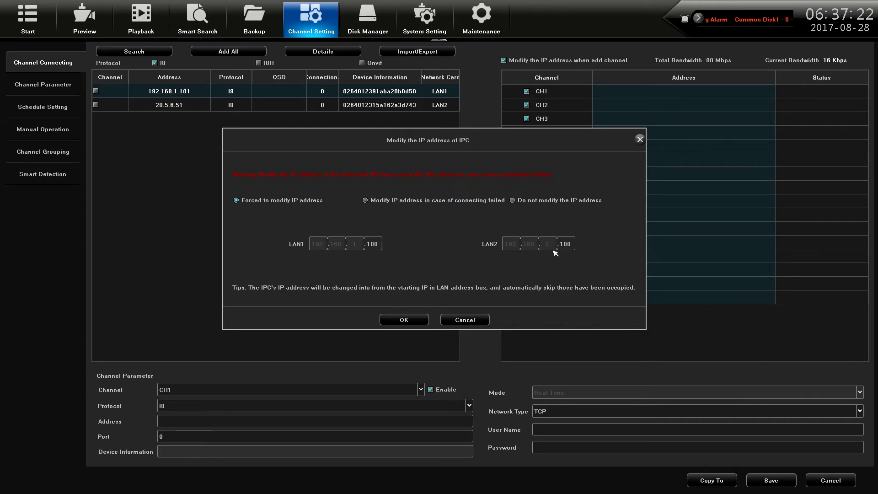
click(424, 319)
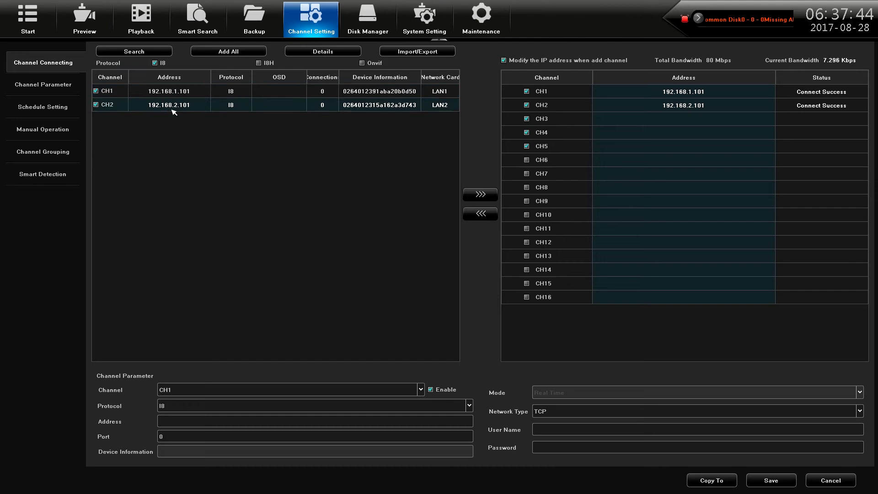
click(85, 19)
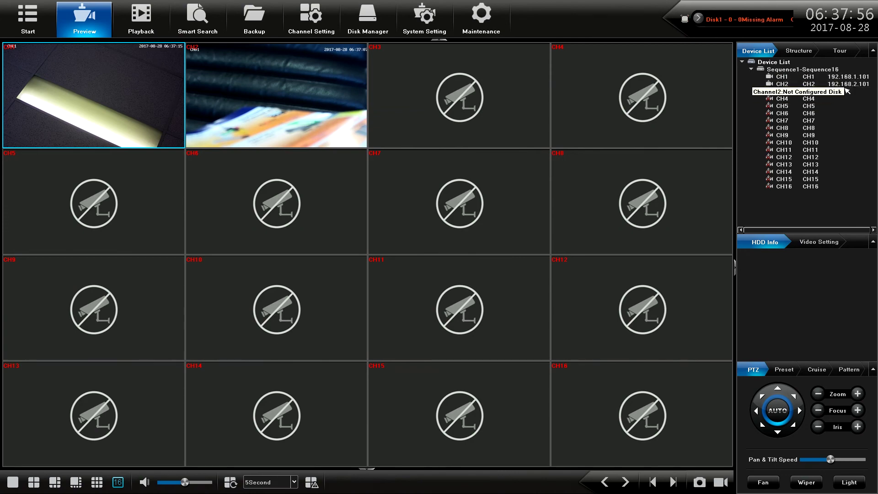
Step: Check the Structure tab and dismiss the notice that no channel group structure exists
click(802, 55)
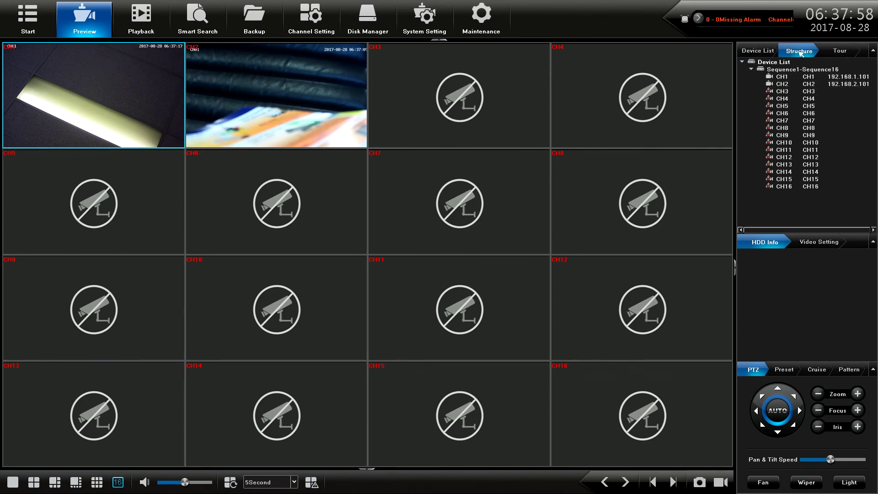
click(489, 278)
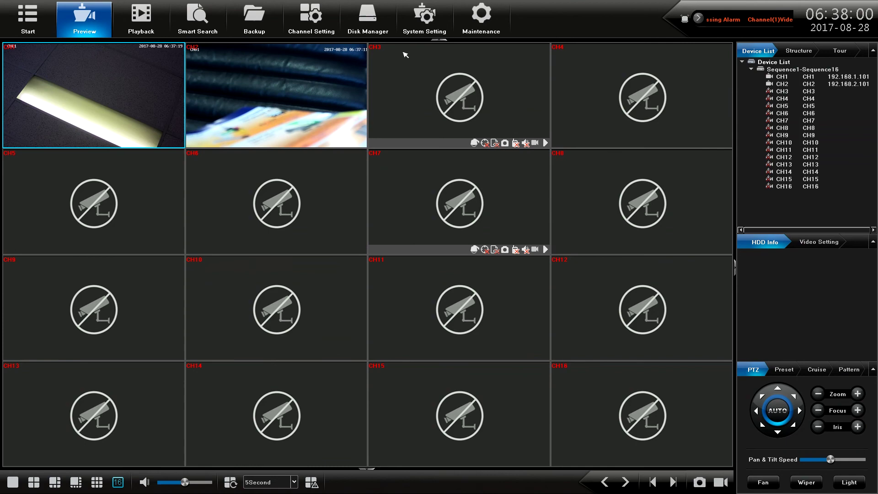
Step: Go to Channel Setting and open Channel Grouping, showing CH1–CH16 under NVR
click(311, 18)
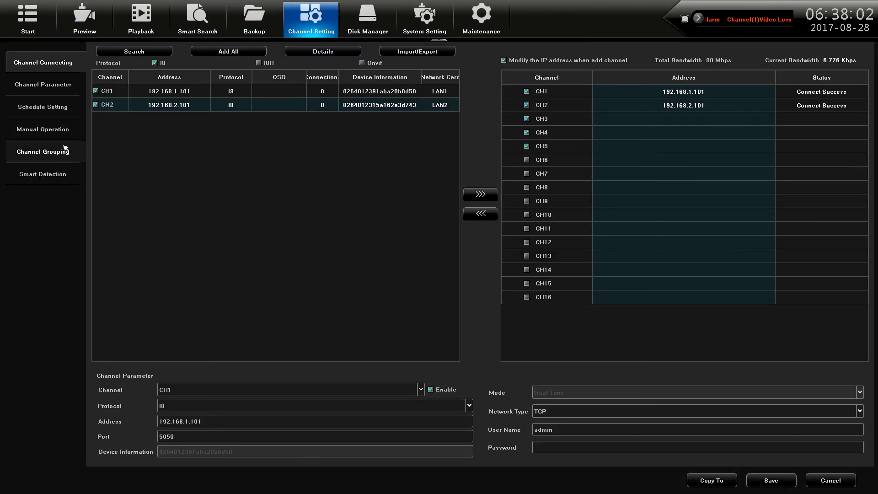
click(54, 152)
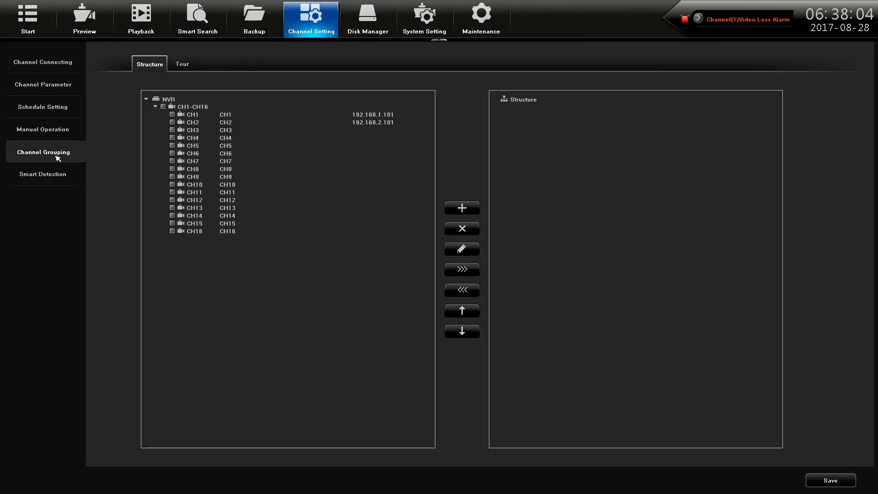